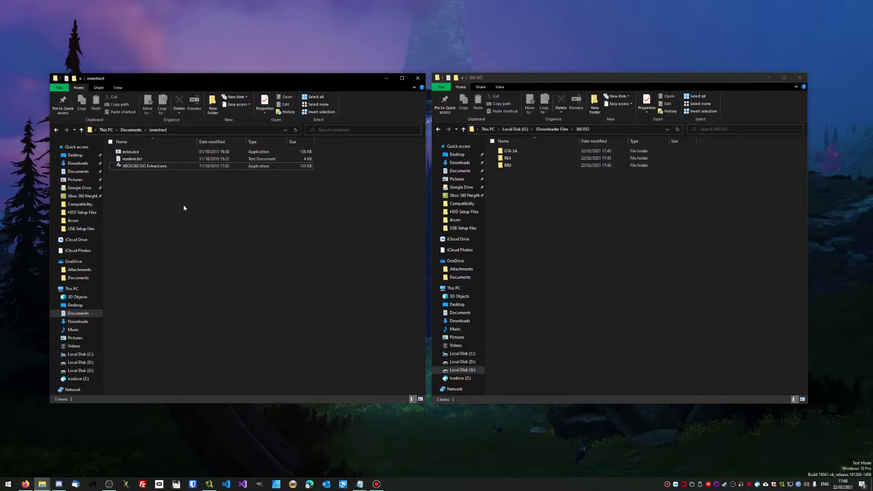
Step: Select and then deselect the isoextract files and the GTA SA, RE4 and RR6 folders
drag(180, 203, 119, 146)
click(146, 196)
drag(531, 200, 512, 151)
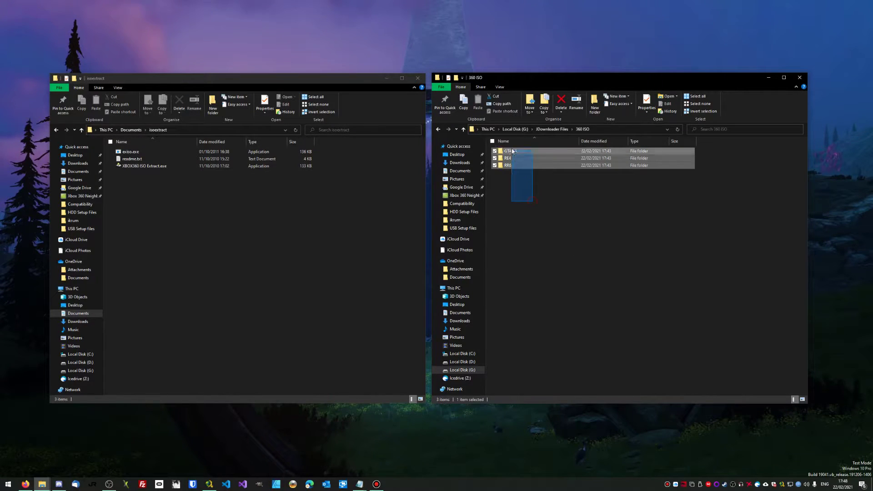
click(525, 201)
drag(540, 188, 516, 182)
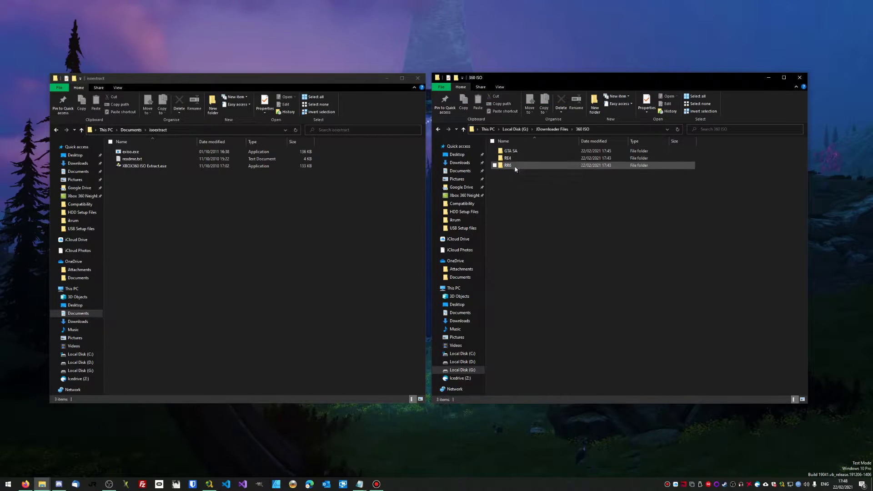
click(200, 226)
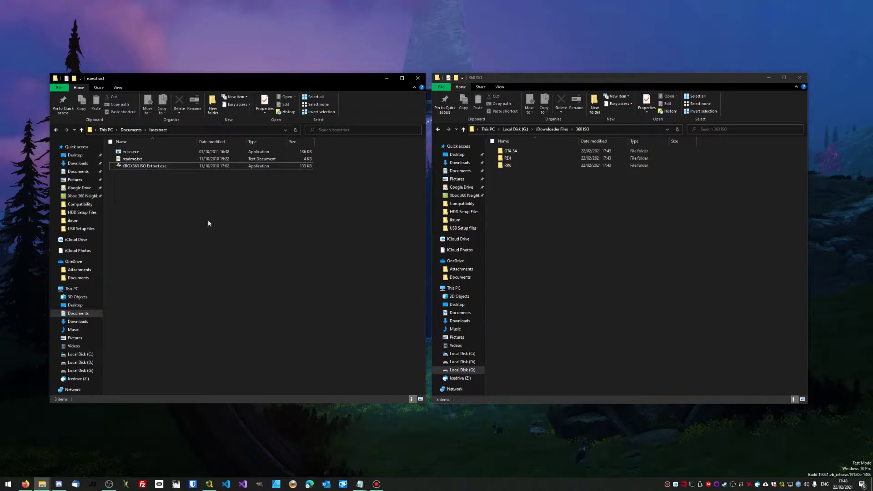
drag(159, 209, 135, 155)
click(135, 174)
Step: Launch XBOX360 ISO Extract, move its window aside, and select the three ISO folders
double_click(136, 166)
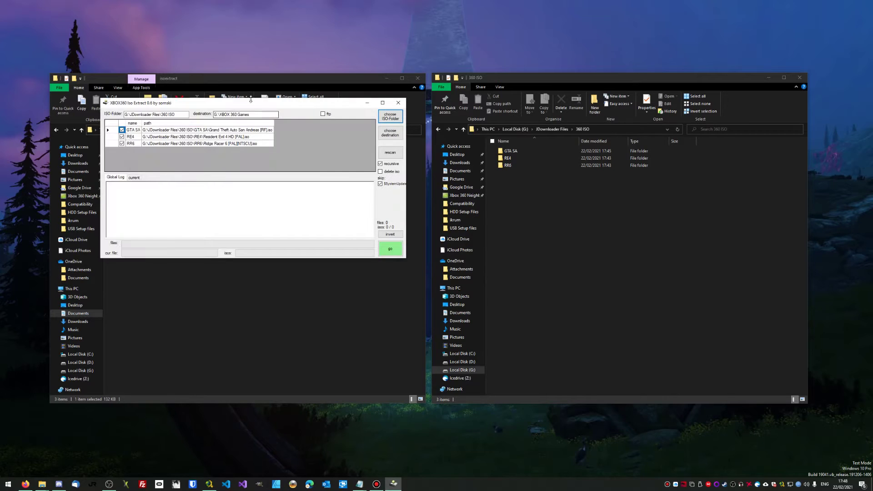
drag(251, 97, 265, 158)
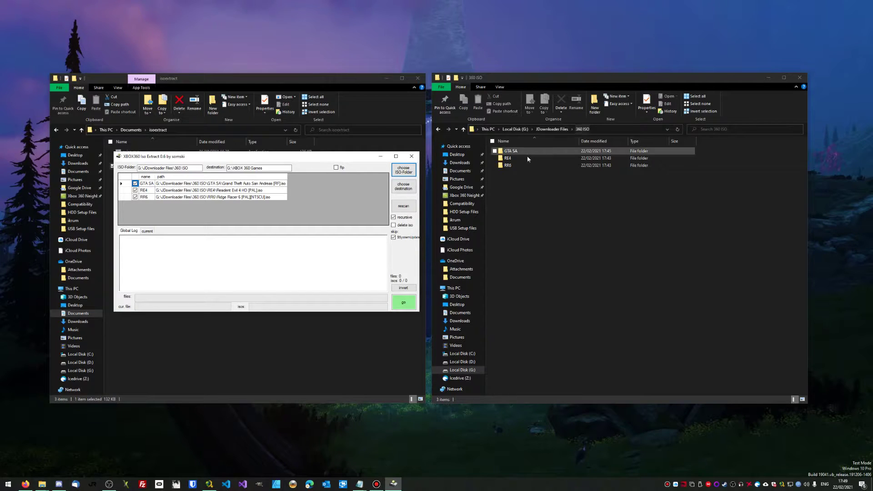
drag(499, 185, 592, 158)
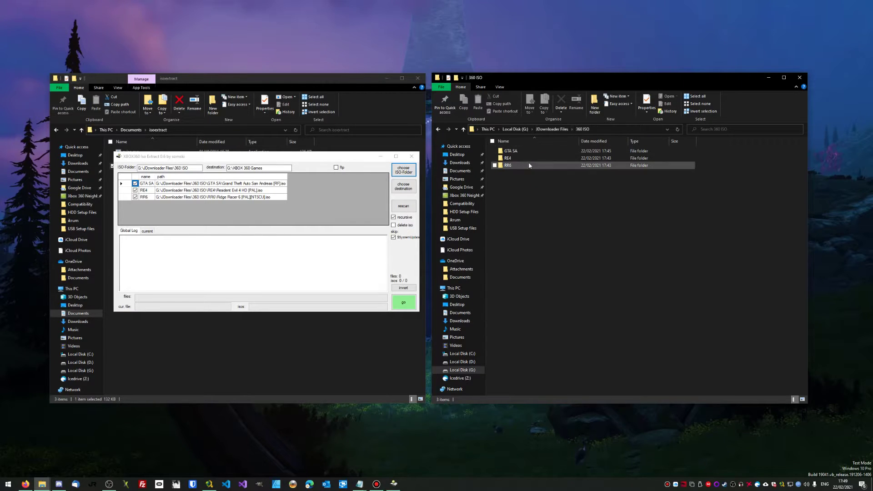
mouse_move(532, 195)
mouse_down()
mouse_move(519, 151)
mouse_move(523, 191)
mouse_up()
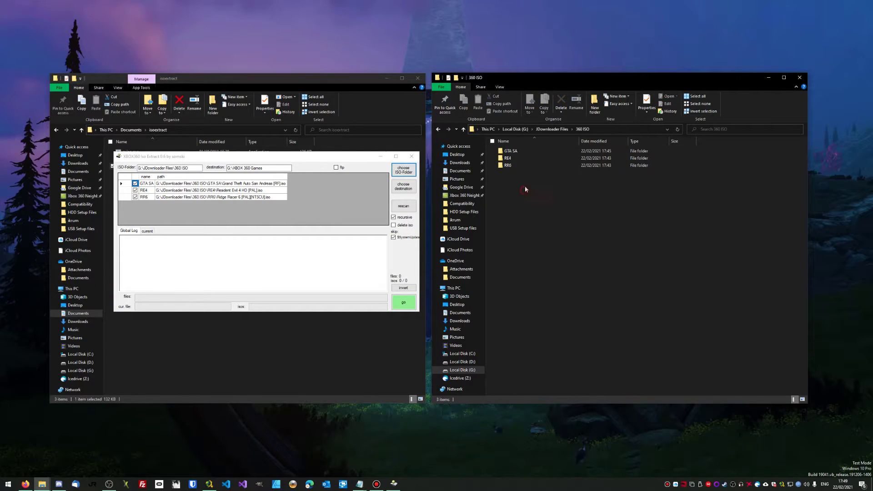
Step: Look inside the GTA SA, RE4 and RR6 folders, returning each time to 360 ISO
double_click(517, 151)
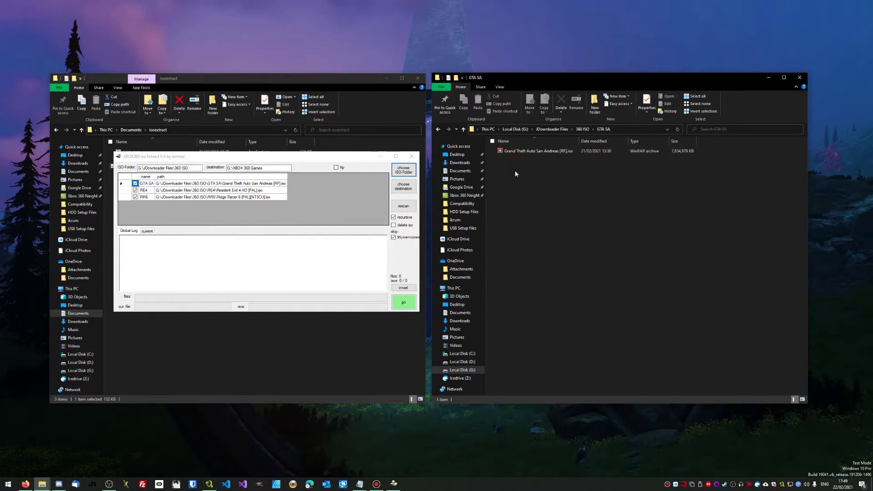
mouse_move(515, 169)
mouse_down()
mouse_move(538, 149)
mouse_move(529, 173)
mouse_up()
key(alt+Left)
double_click(523, 160)
key(alt+Left)
double_click(547, 166)
key(alt+Left)
click(549, 185)
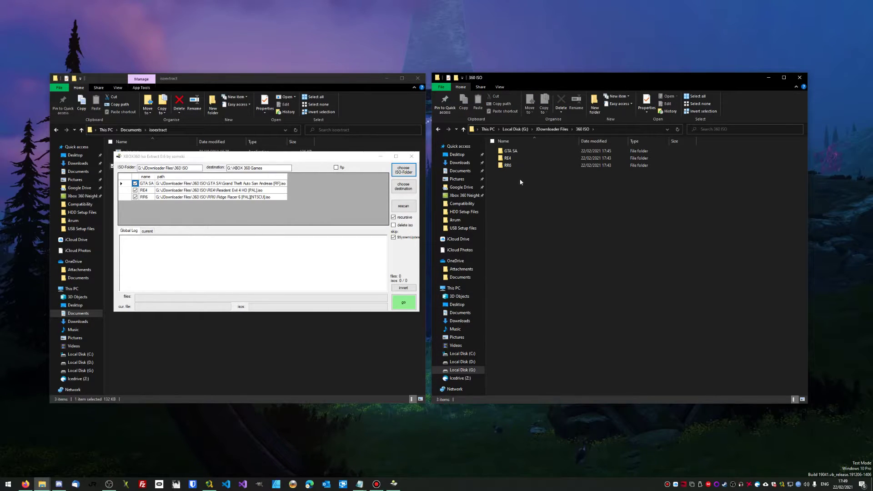
Step: Paste the 360 ISO folder path into the extractor's ISO-Folder field
click(614, 129)
key(ctrl+c)
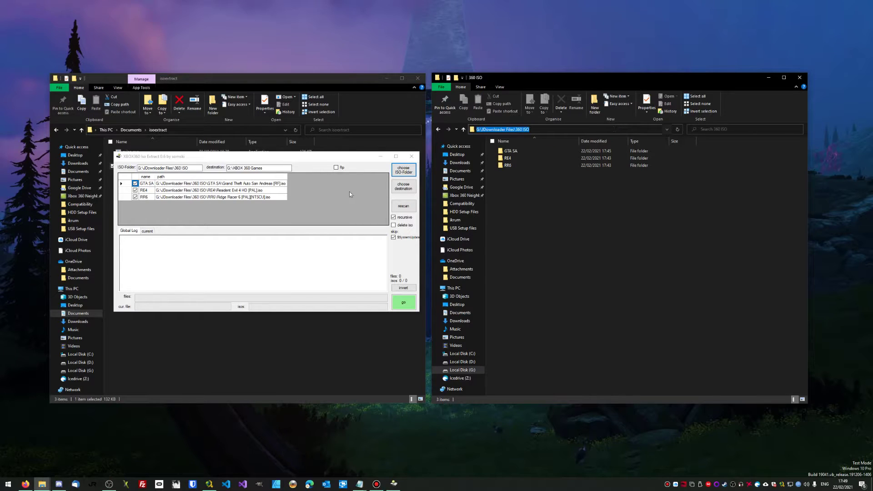
click(161, 168)
key(ctrl+a)
key(ctrl+v)
Step: Set the destination field to the copied G:\XBOX 360 Games path
click(462, 369)
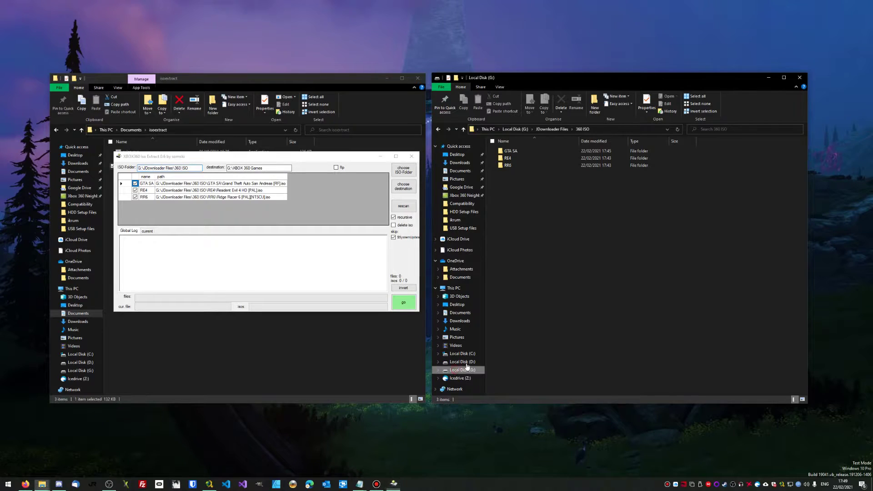
double_click(519, 243)
click(587, 130)
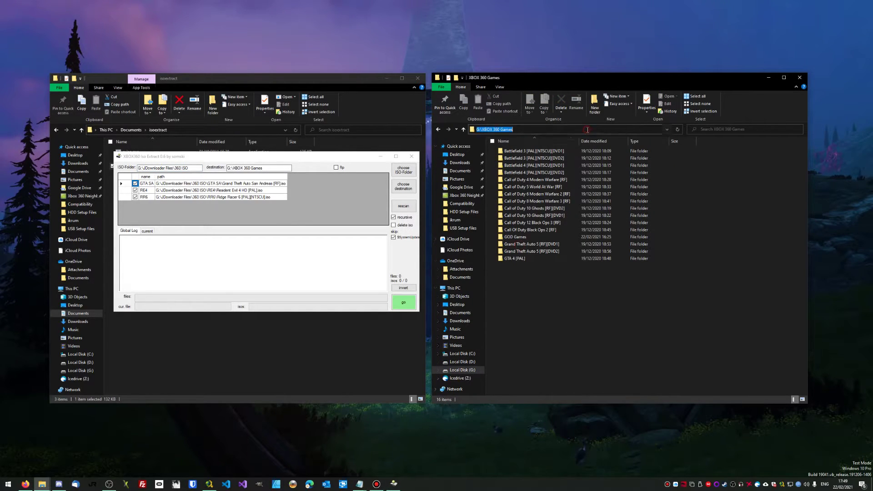
key(ctrl+c)
click(259, 168)
key(ctrl+a)
key(ctrl+v)
Step: Untick RE4 and RR6 so only the GTA SA ISO stays checked
click(135, 190)
click(135, 197)
click(182, 184)
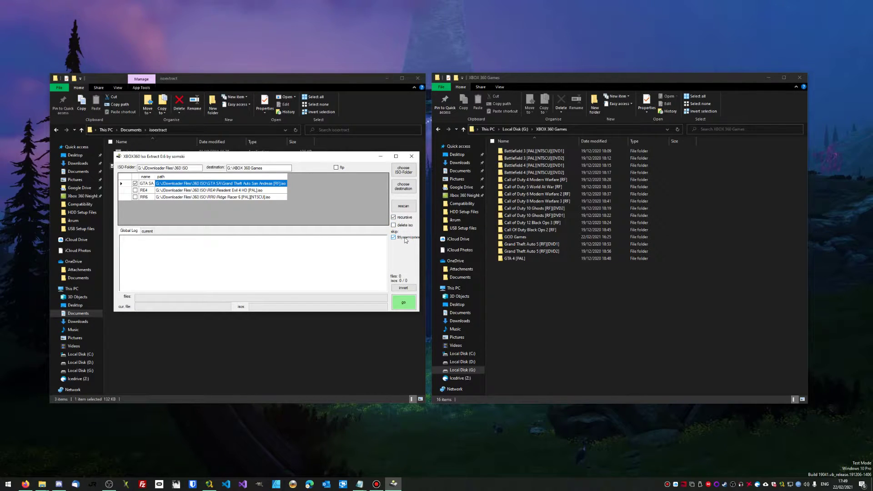
Step: Start extracting the GTA SA ISO and confirm the log shows all 128 files done
click(404, 304)
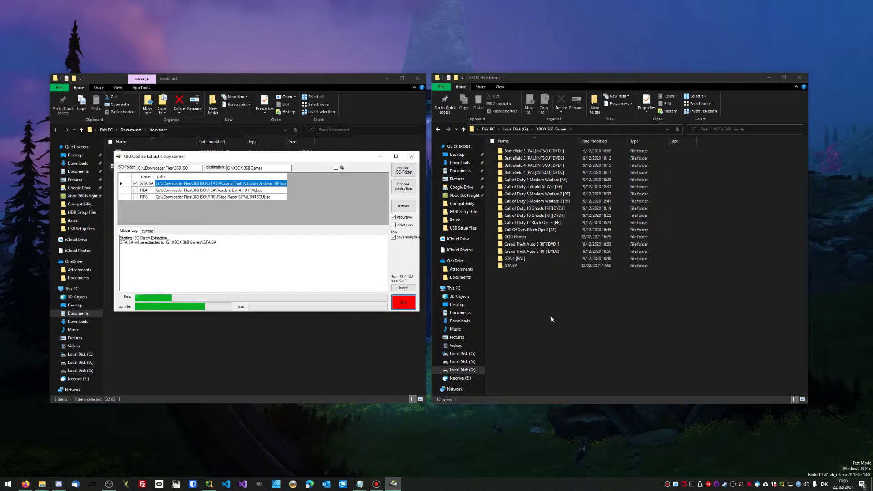
click(513, 280)
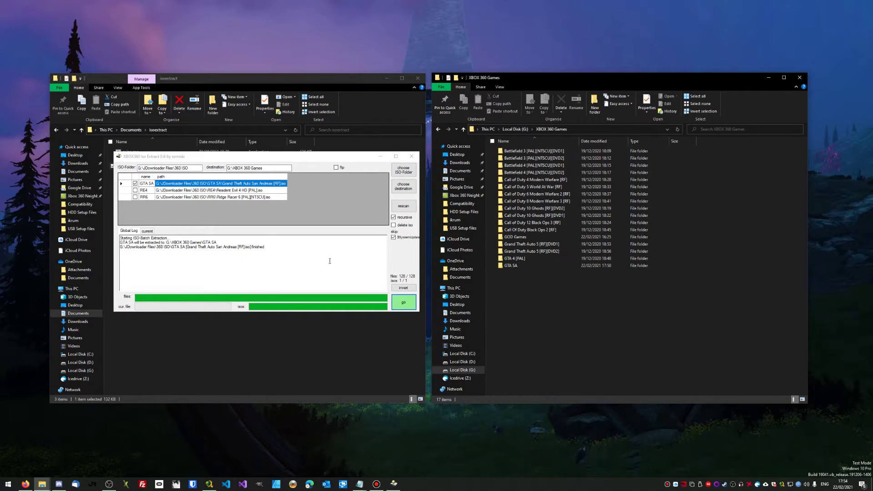
click(270, 247)
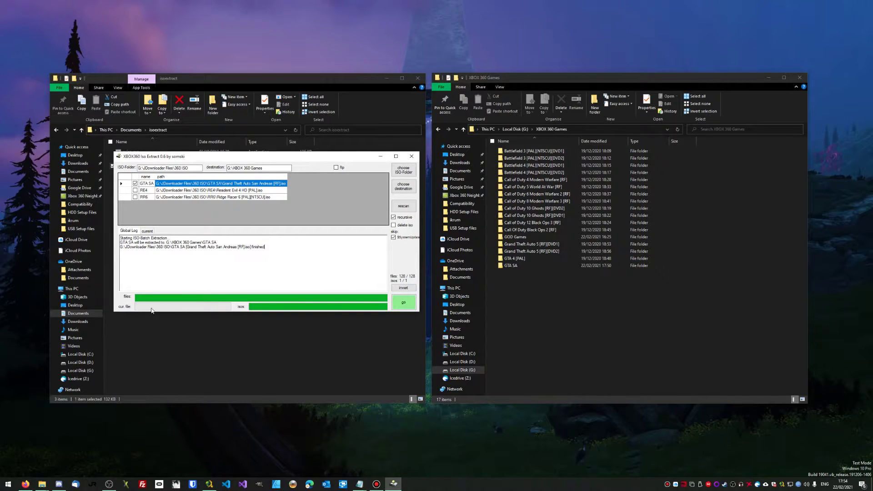
click(554, 314)
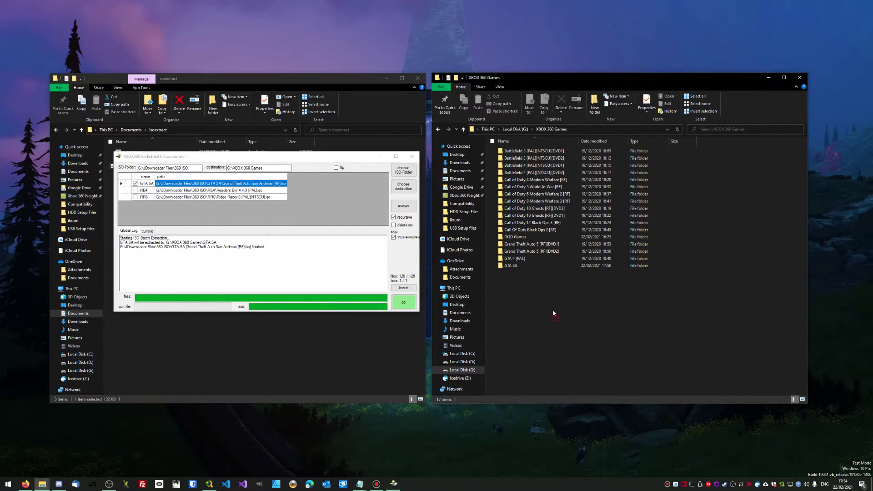
Step: Open the extracted GTA SA folder to find Default.xex, then minimize the extractor
double_click(510, 265)
drag(522, 311, 524, 150)
click(533, 297)
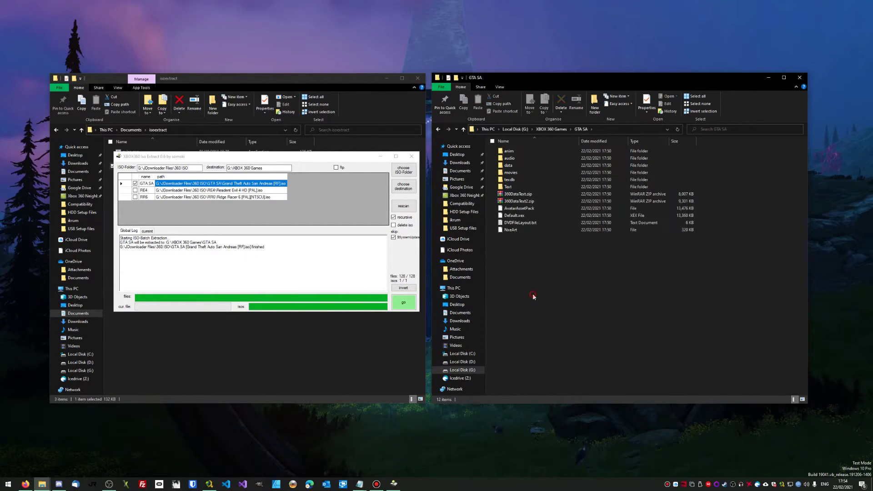
click(520, 216)
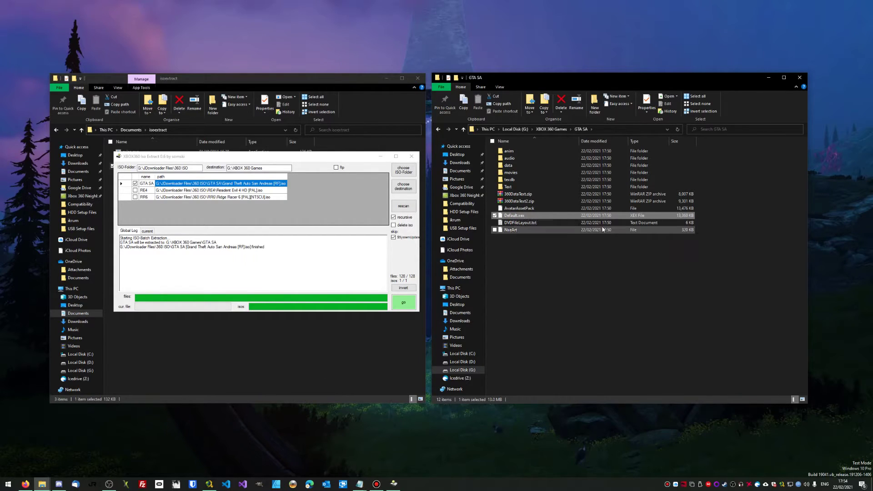
click(380, 156)
click(279, 247)
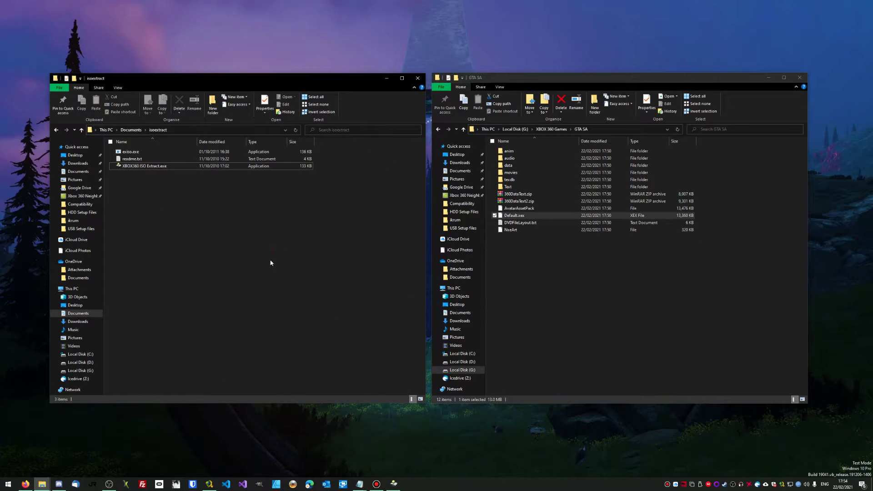
Step: Browse Xbox 360 Neighborhood to the Jtag console's Retail Hard Drive Emulation volume
click(78, 198)
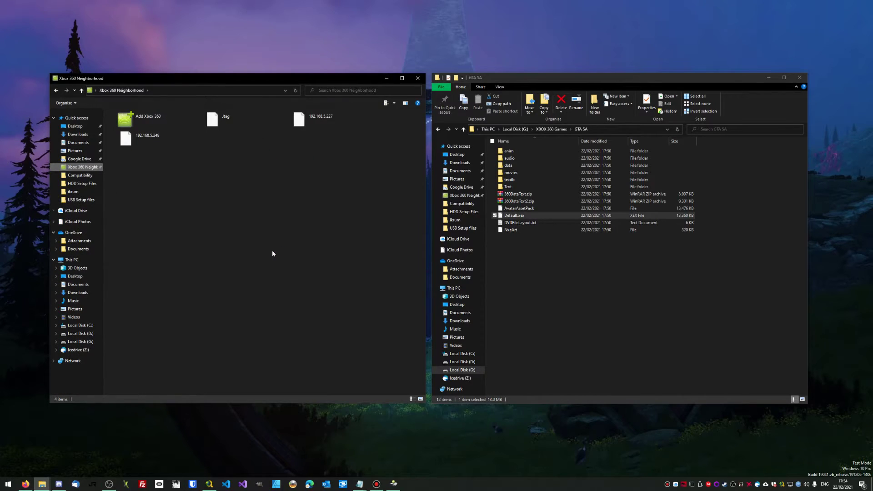
drag(282, 170, 225, 136)
double_click(223, 126)
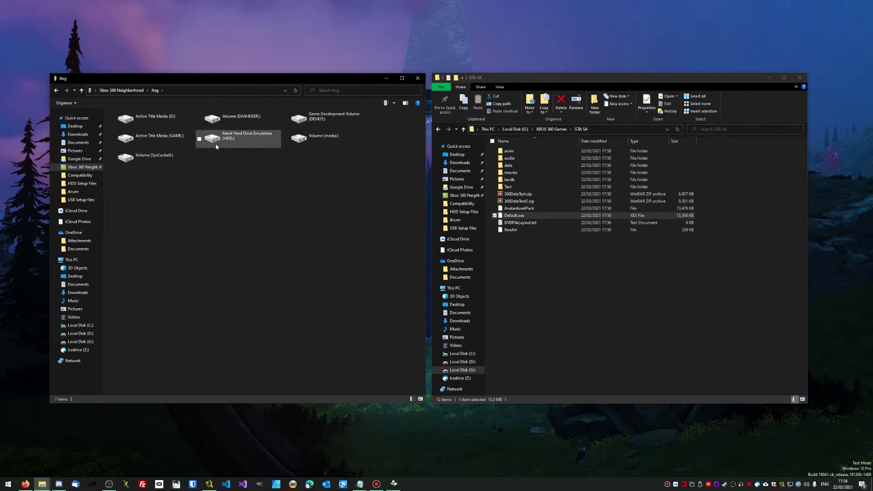
double_click(234, 140)
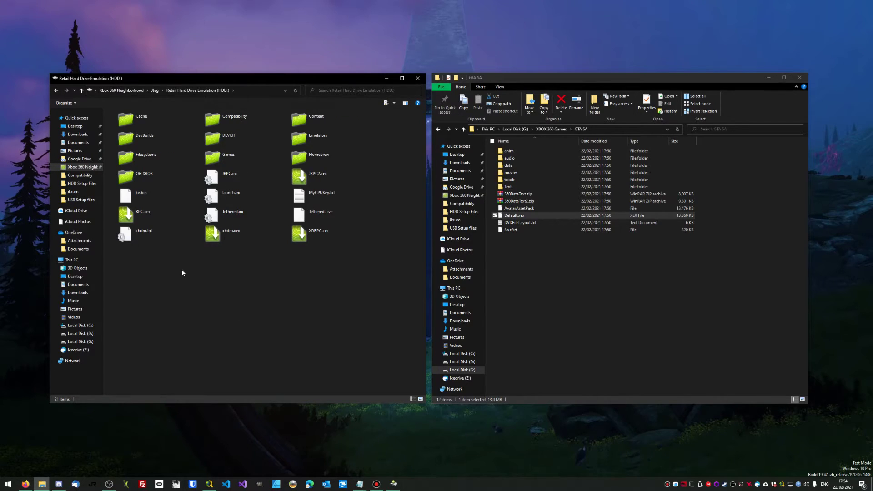
right_click(264, 292)
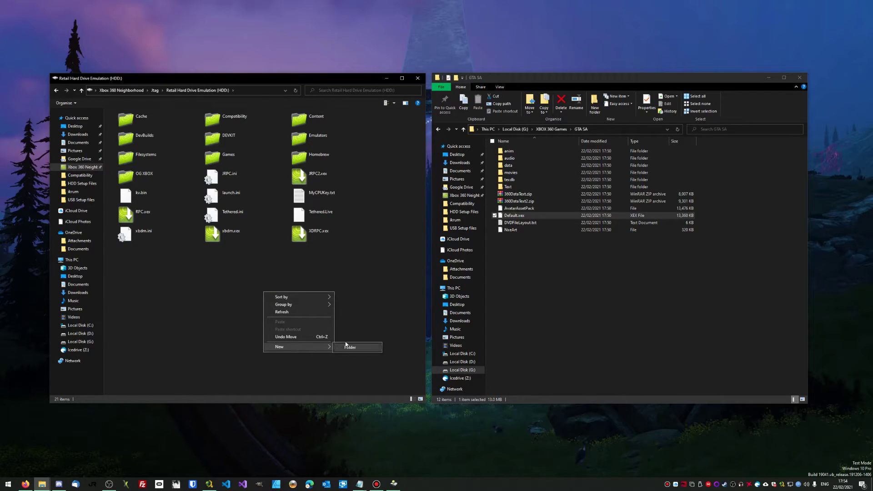
click(243, 237)
Step: Copy the GTA SA folder from XBOX 360 Games into the console's Games folder
double_click(228, 155)
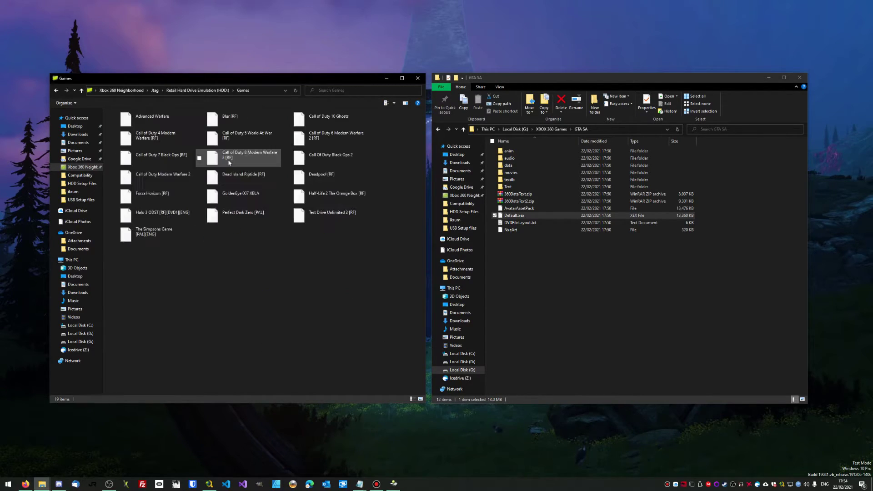
click(560, 268)
click(558, 130)
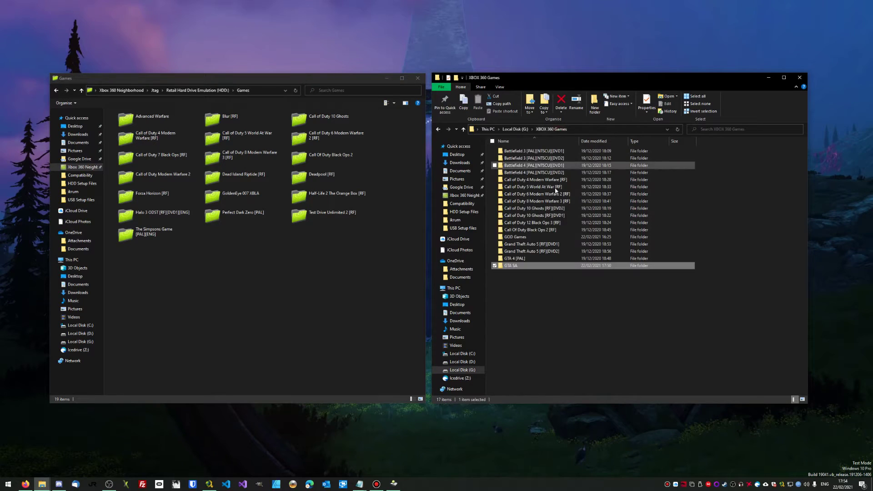
drag(522, 270, 268, 251)
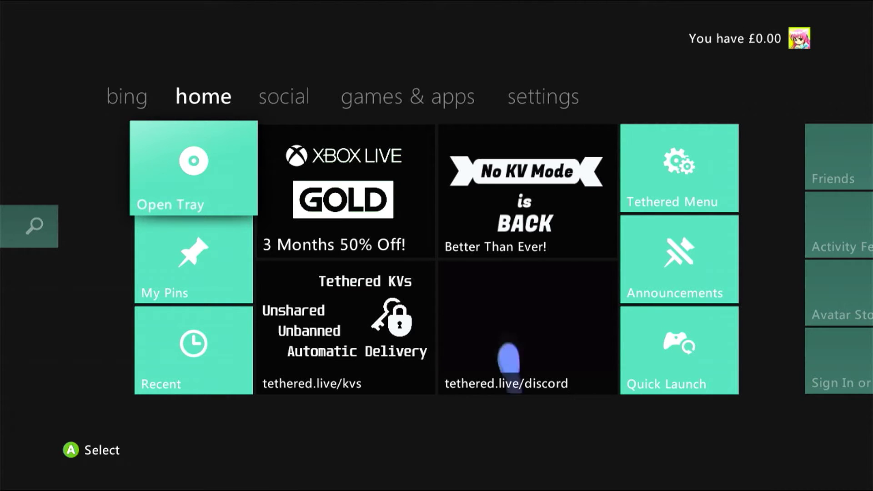
Step: Go to games & apps, open My Games and launch XeXLoader
key(Right)
key(Right)
key(Return)
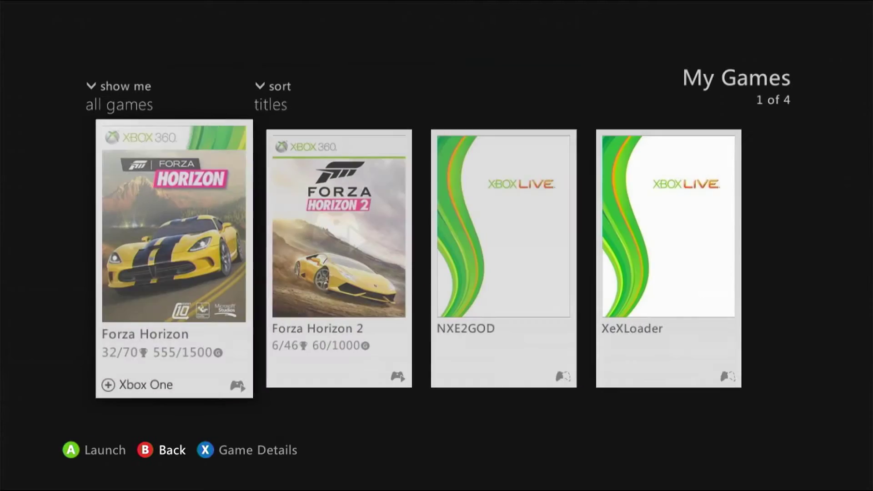
key(Right)
key(Right)
key(Right)
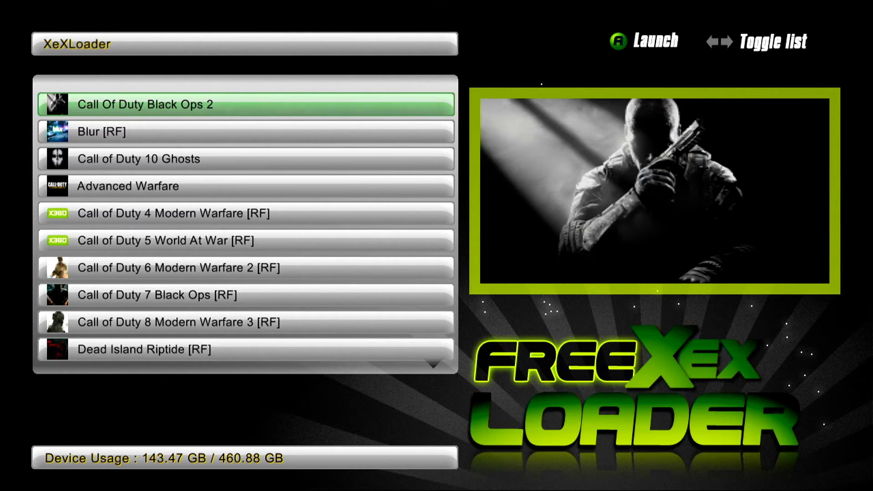
Step: Switch to the Hdd1: file list and open Games > GTA SA
key(Right)
key(Down)
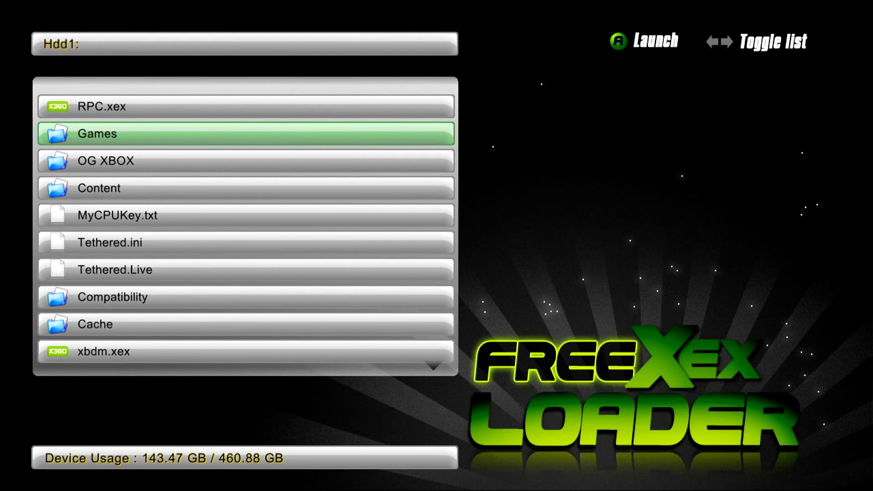
key(Return)
key(Down)
key(Down)
key(Down)
key(Down)
key(Down)
key(Down)
key(Down)
key(Down)
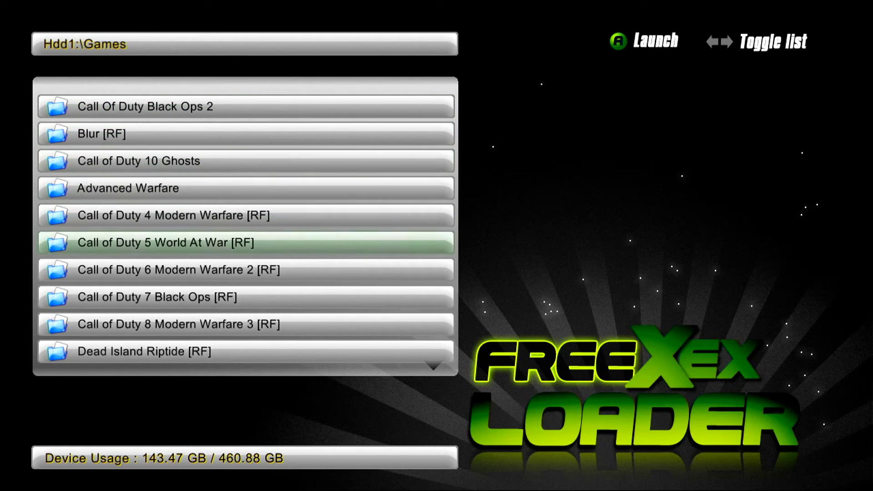
key(Down)
key(Down)
key(Down)
key(Down)
key(Down)
key(Down)
key(Down)
key(Down)
key(Down)
key(Down)
key(Down)
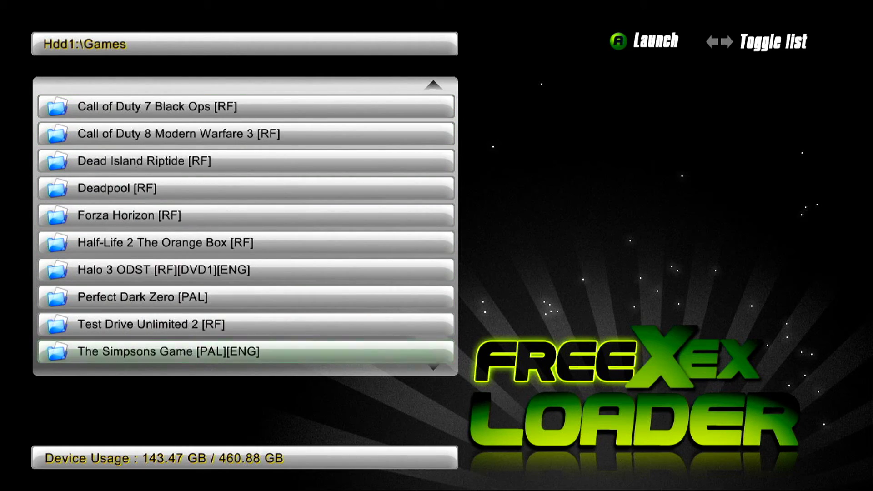
key(Up)
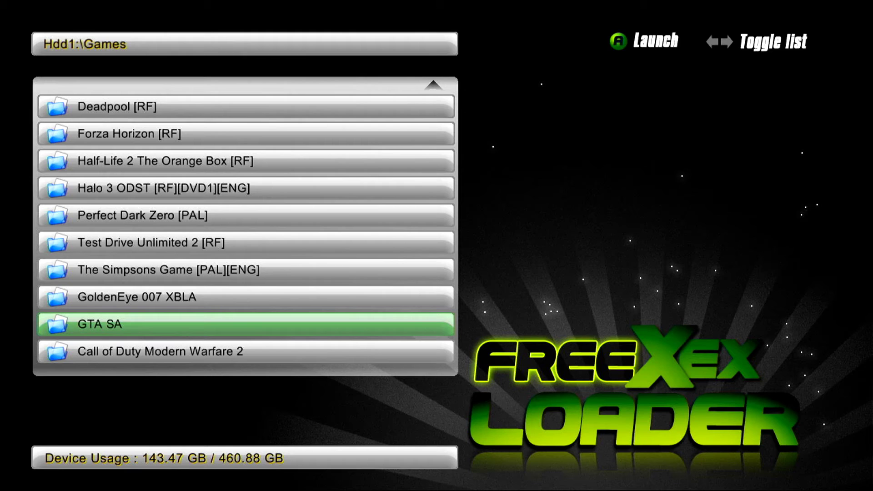
key(Return)
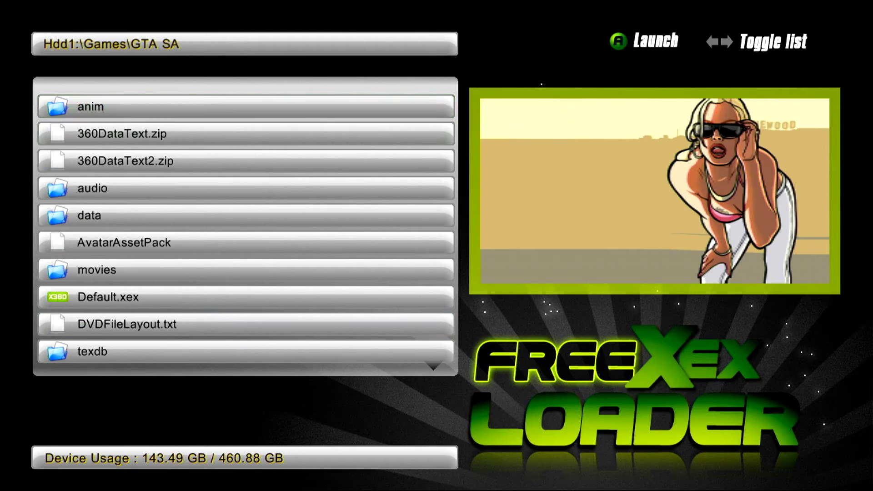
Step: Launch GTA San Andreas from Default.xex and select Start Game on its title menu
key(Down)
key(Down)
key(Down)
key(Down)
key(Down)
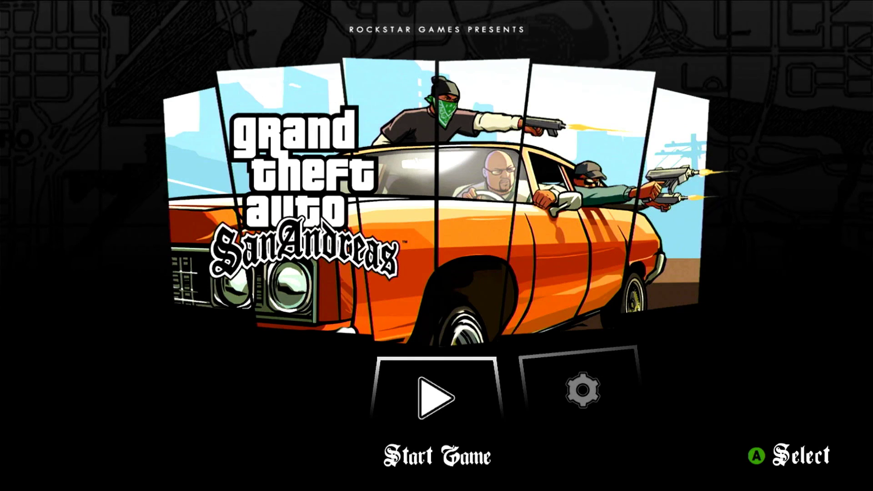
key(Right)
key(Left)
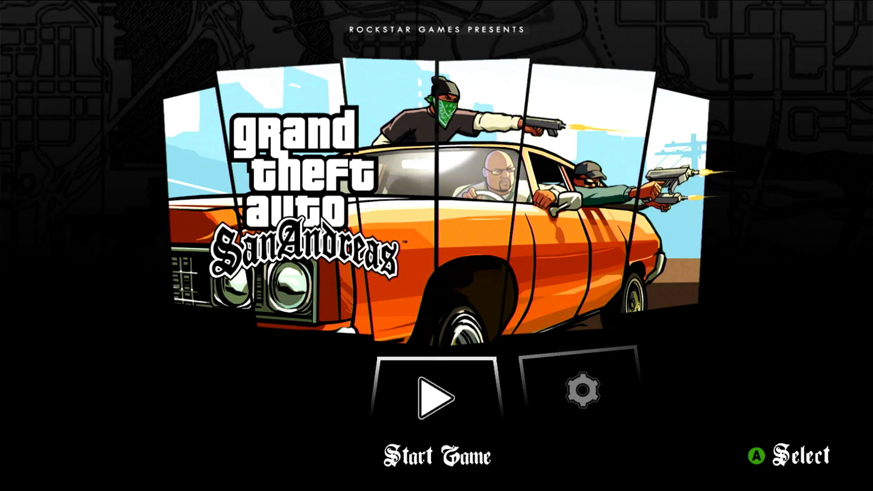